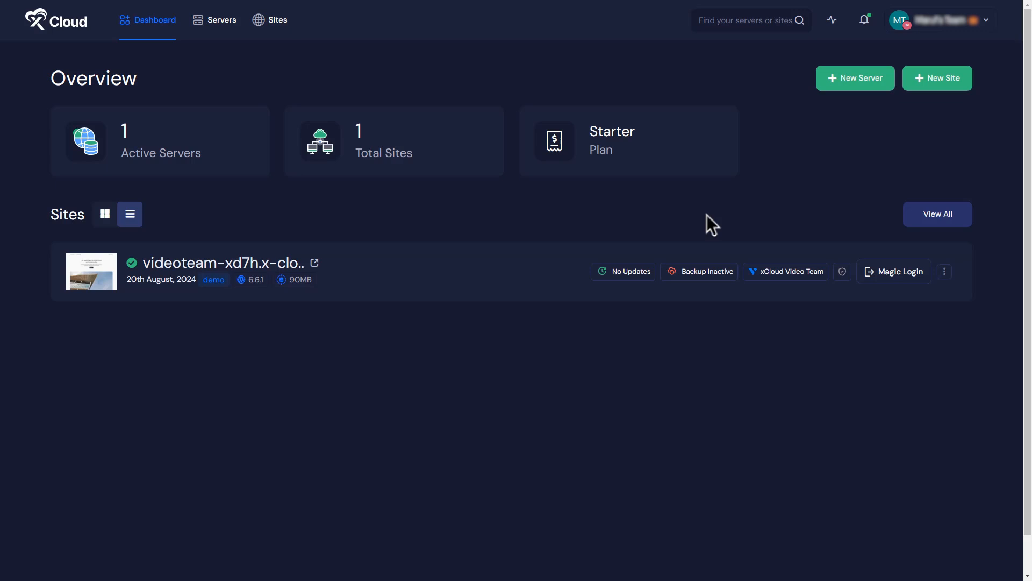
# Step: Start a new server with AWS as the provider and keep Connect New Account as the account option
pyautogui.click(875, 79)
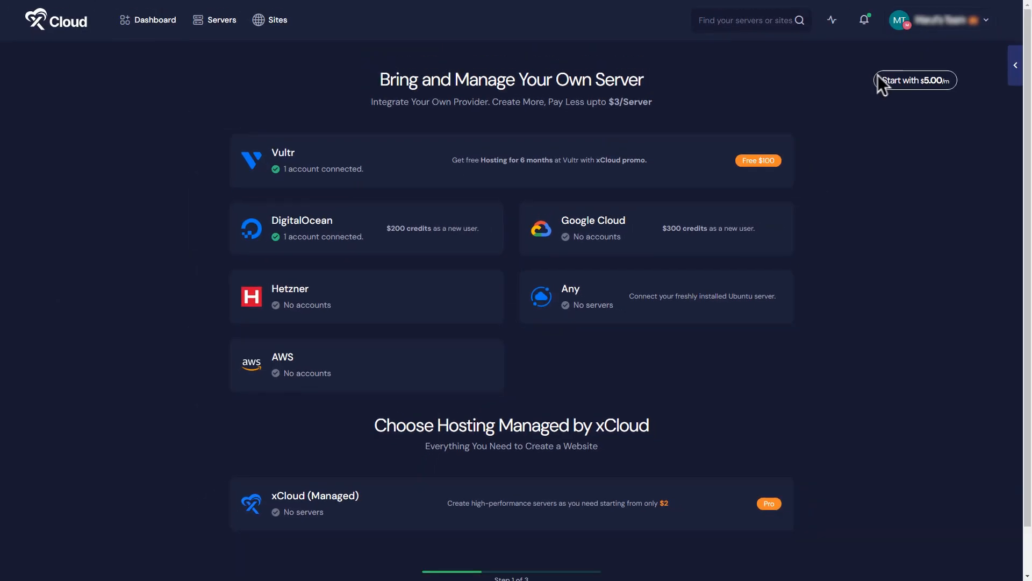
pyautogui.click(449, 355)
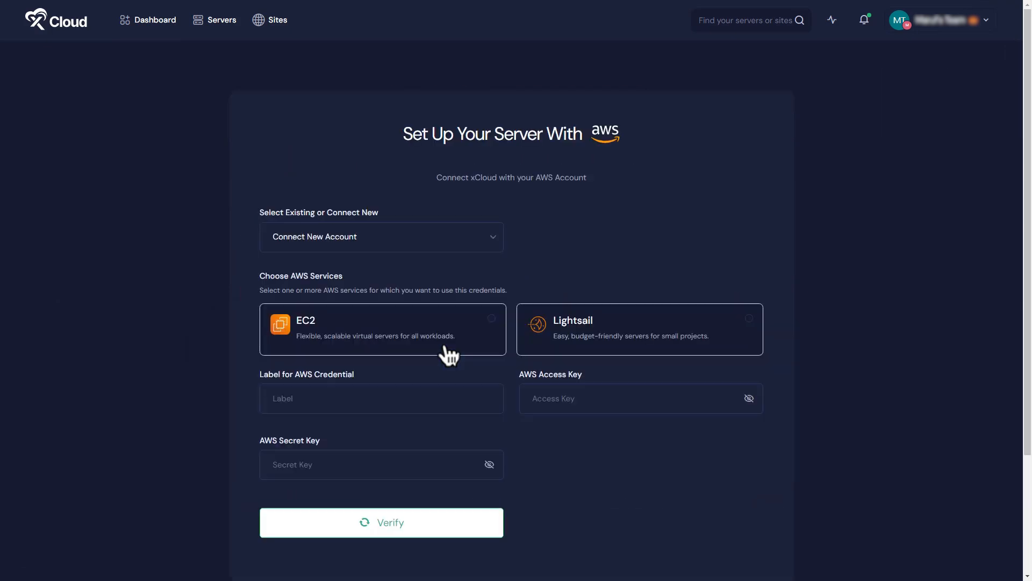
pyautogui.click(496, 240)
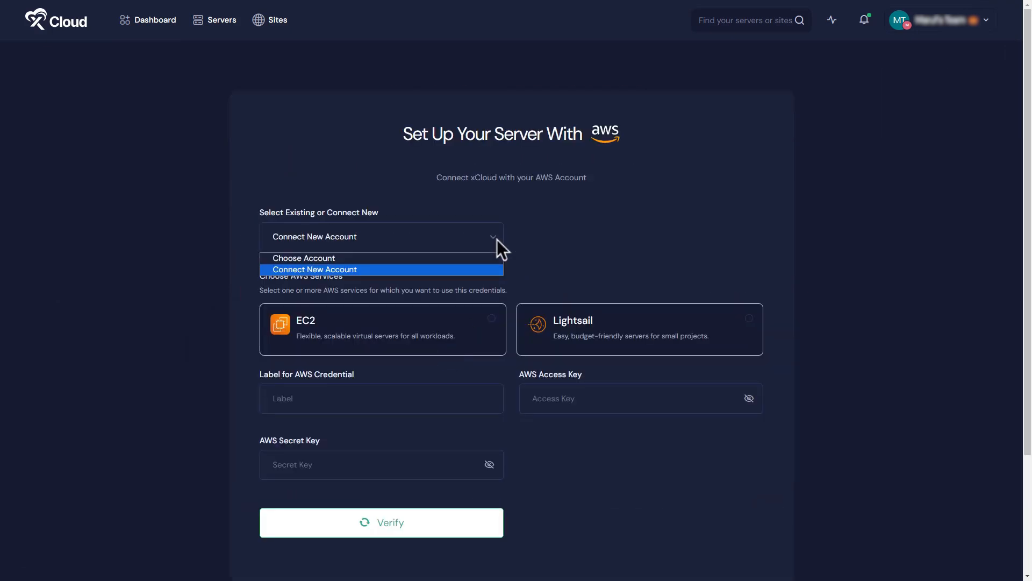
pyautogui.click(496, 239)
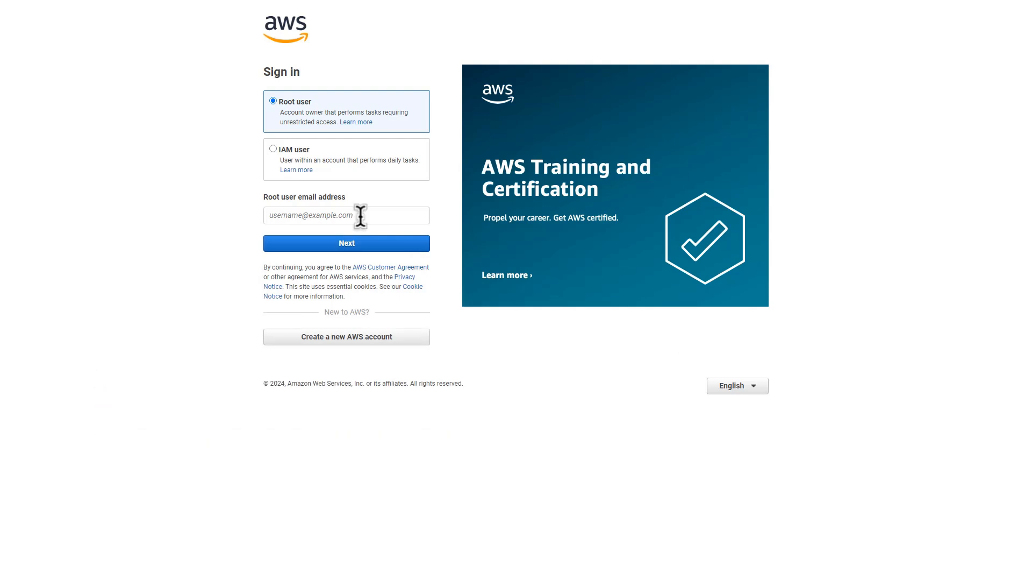
# Step: Switch to the AWS sign-in page and sign in as root user with the account's email address and password
pyautogui.click(360, 215)
pyautogui.hotkey('ctrl', 'v')
pyautogui.click(362, 244)
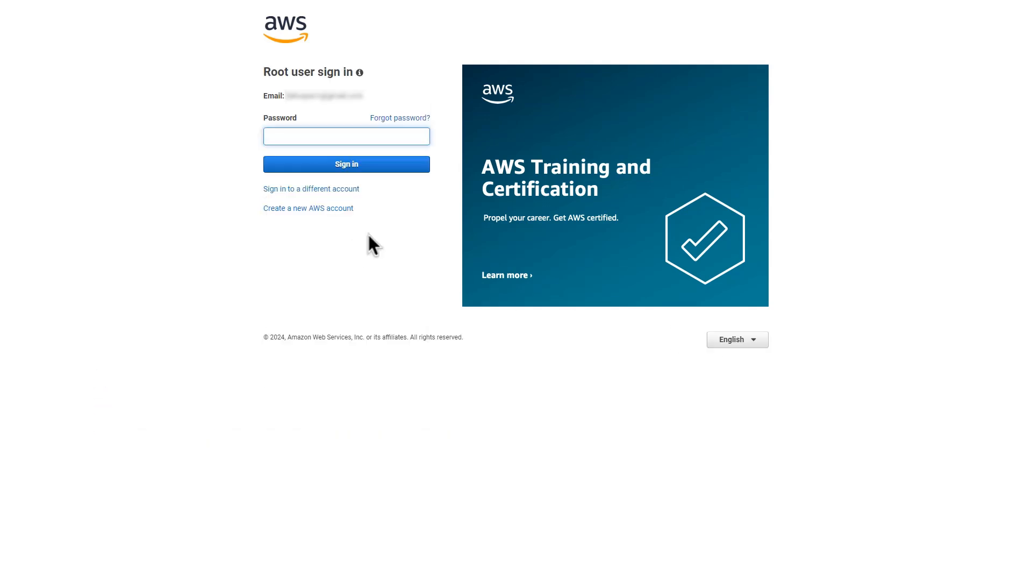
pyautogui.hotkey('ctrl', 'v')
pyautogui.click(347, 168)
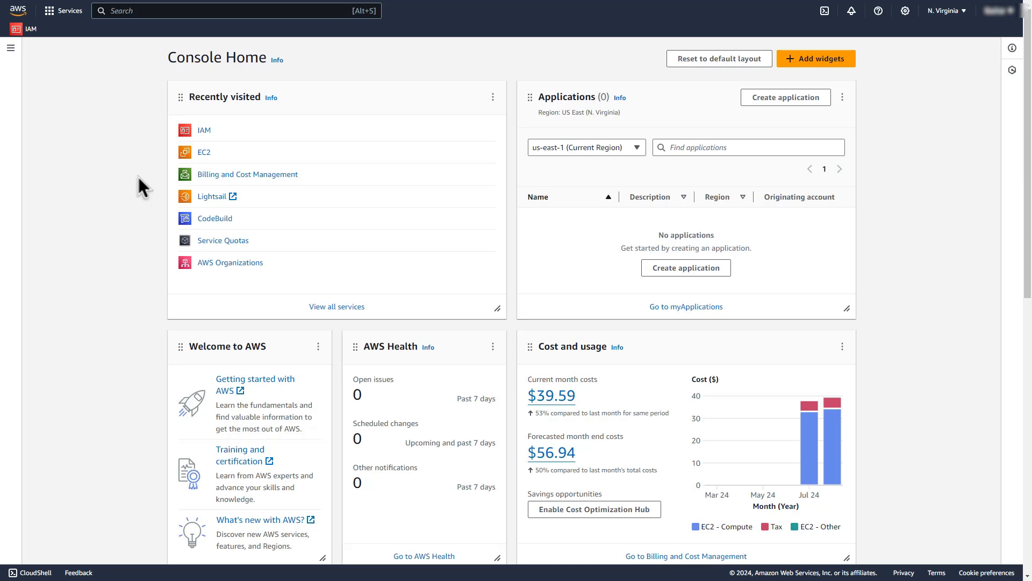
# Step: Find the IAM service in the AWS console and open its list of users
pyautogui.click(198, 10)
pyautogui.write('IAM')
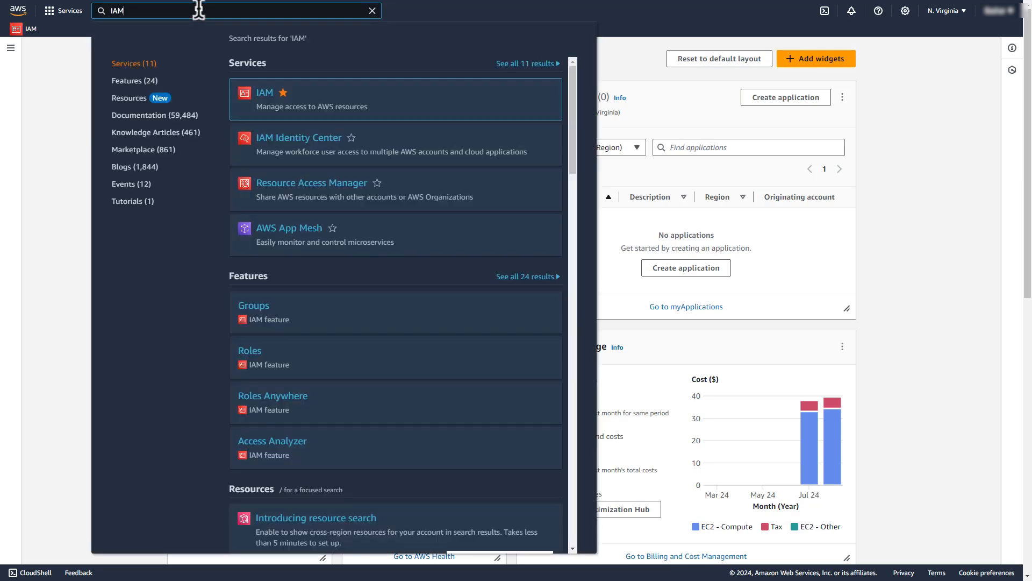
pyautogui.moveTo(372, 94)
pyautogui.click(263, 101)
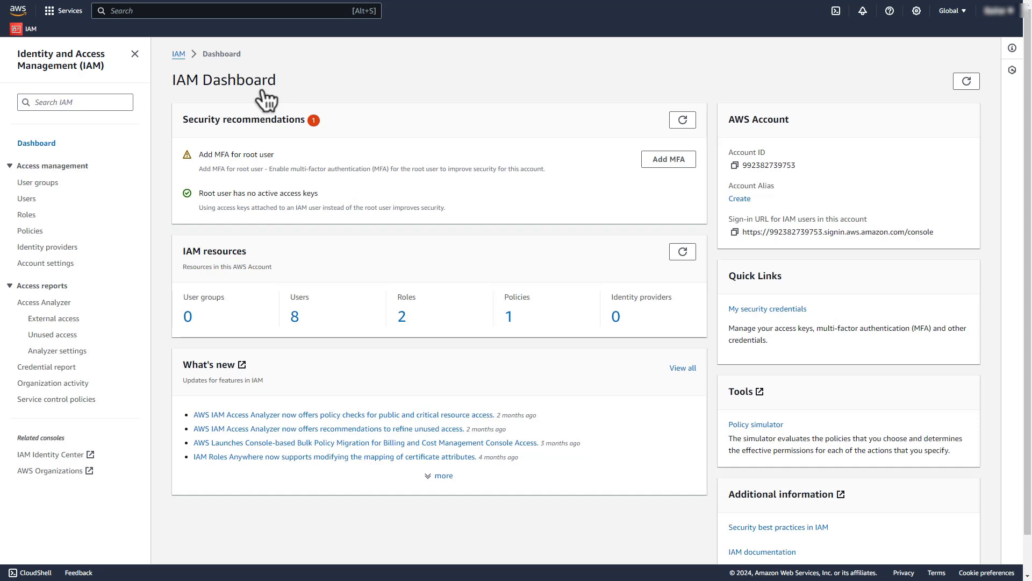
pyautogui.click(31, 199)
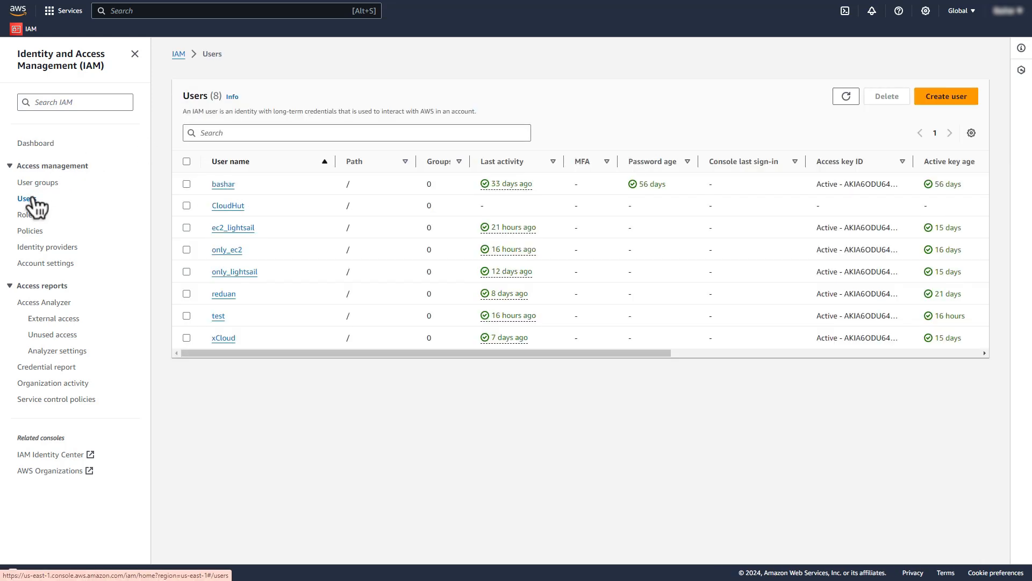
# Step: Start a new IAM user named xCloudtest without AWS Management Console access and proceed to its permissions
pyautogui.click(949, 96)
pyautogui.click(472, 170)
pyautogui.write('xCloudtest')
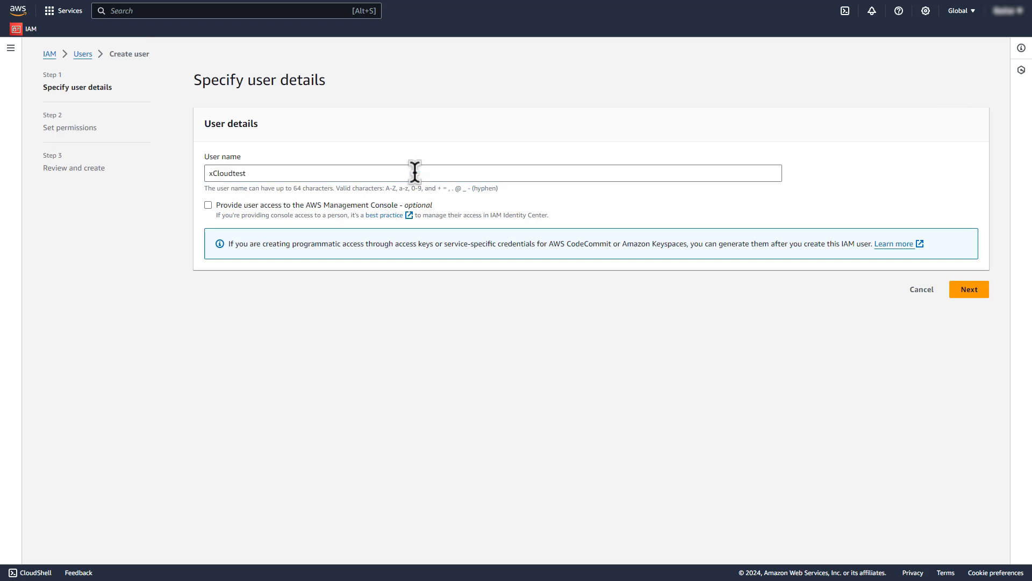
pyautogui.click(215, 209)
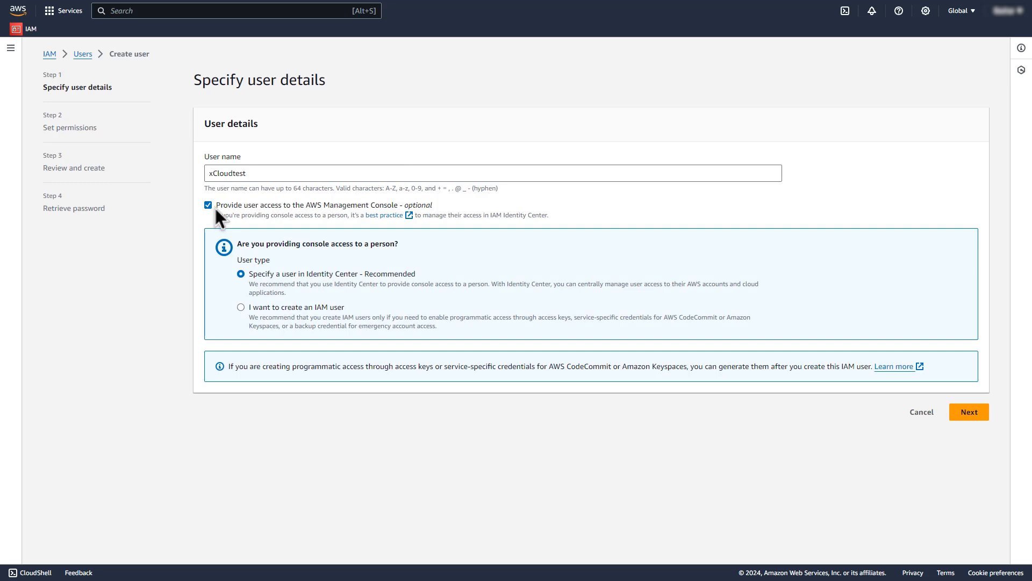
pyautogui.click(215, 213)
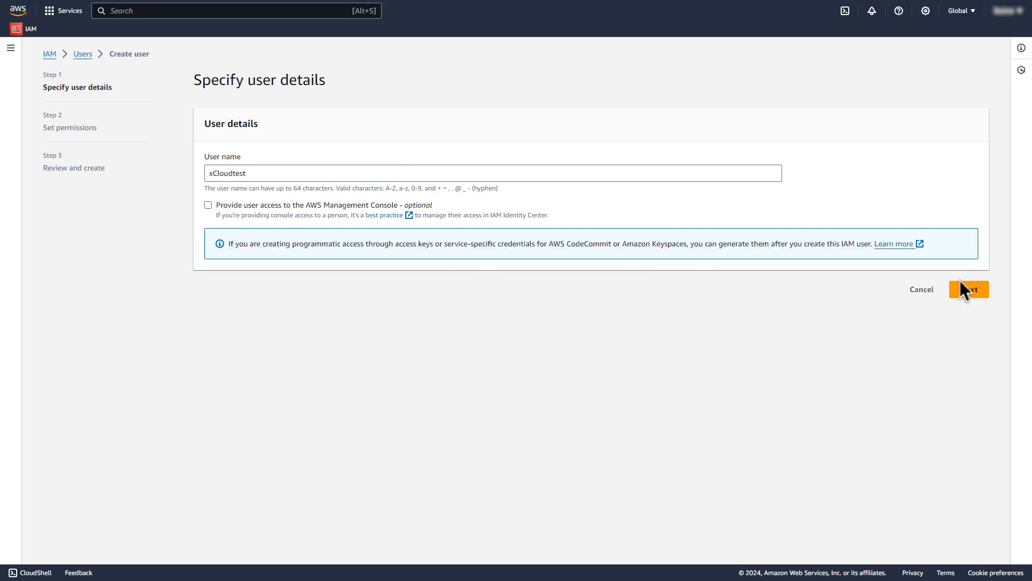
pyautogui.click(969, 289)
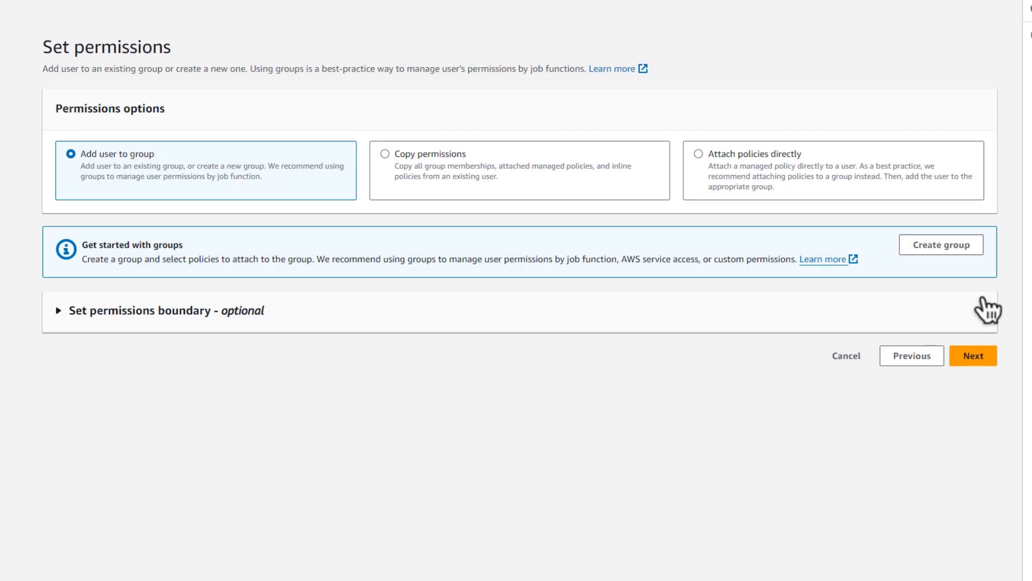
# Step: Attach the AmazonEC2FullAccess policy directly to the new user and create the user
pyautogui.click(708, 159)
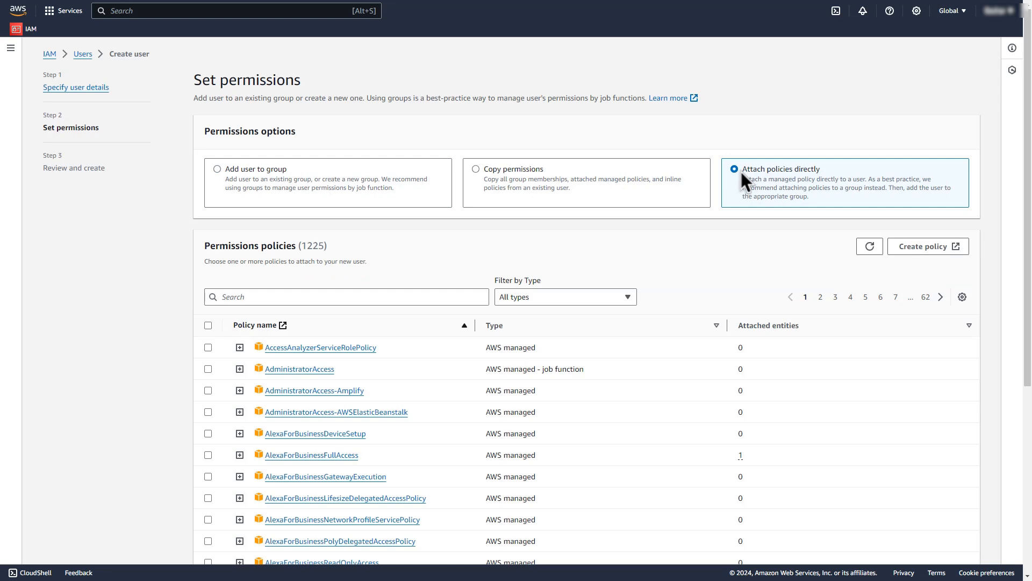
pyautogui.scroll(-1, 740, 169)
pyautogui.click(436, 249)
pyautogui.scroll(1, 436, 249)
pyautogui.write('EC2')
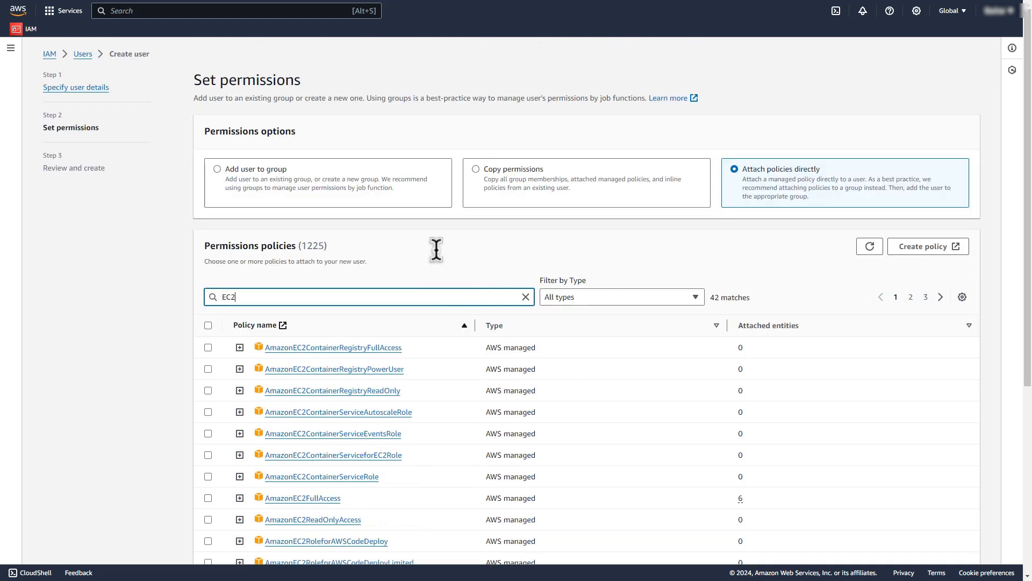
pyautogui.scroll(-4, 435, 248)
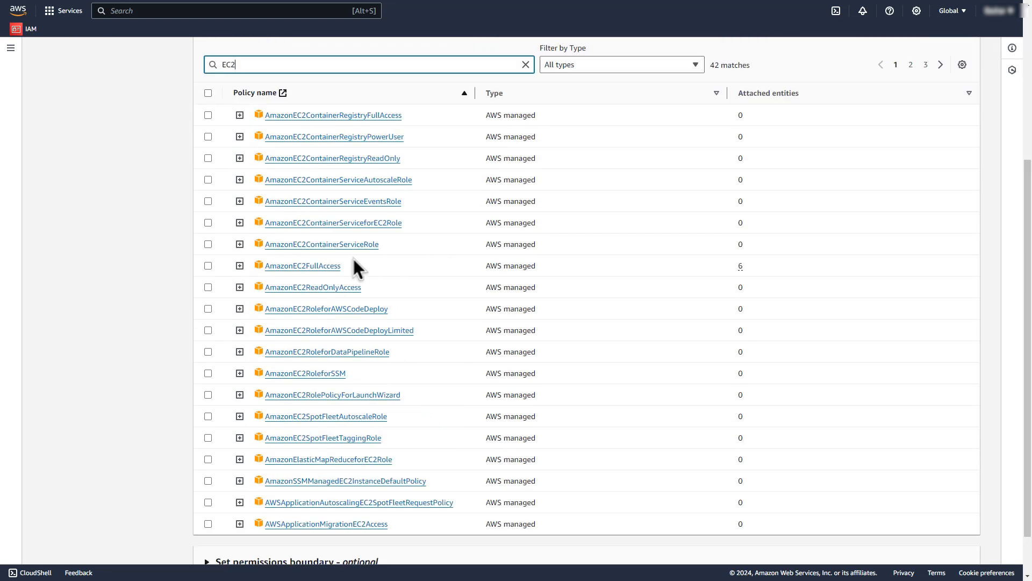
pyautogui.click(208, 266)
pyautogui.scroll(-1, 211, 267)
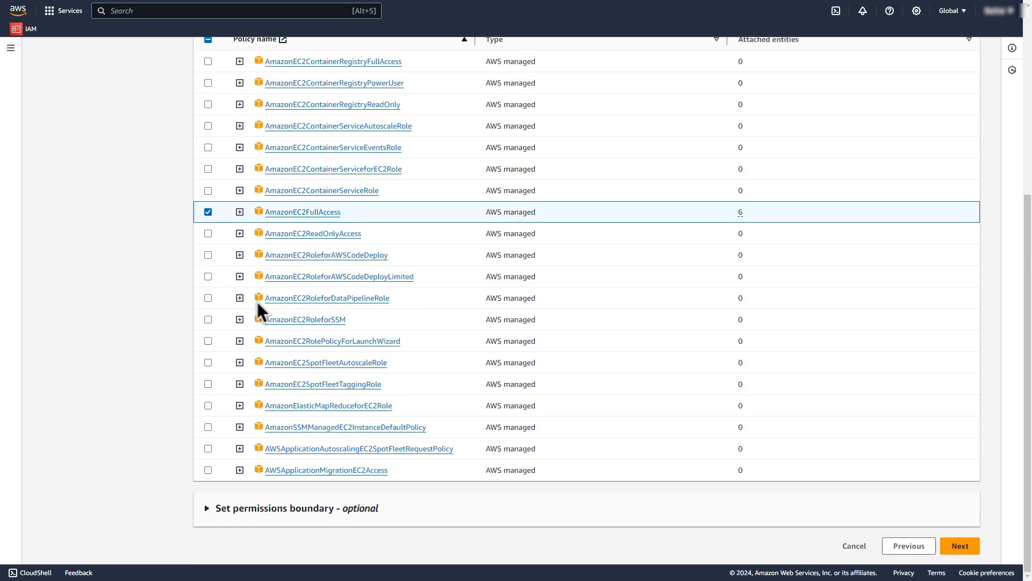
pyautogui.click(967, 547)
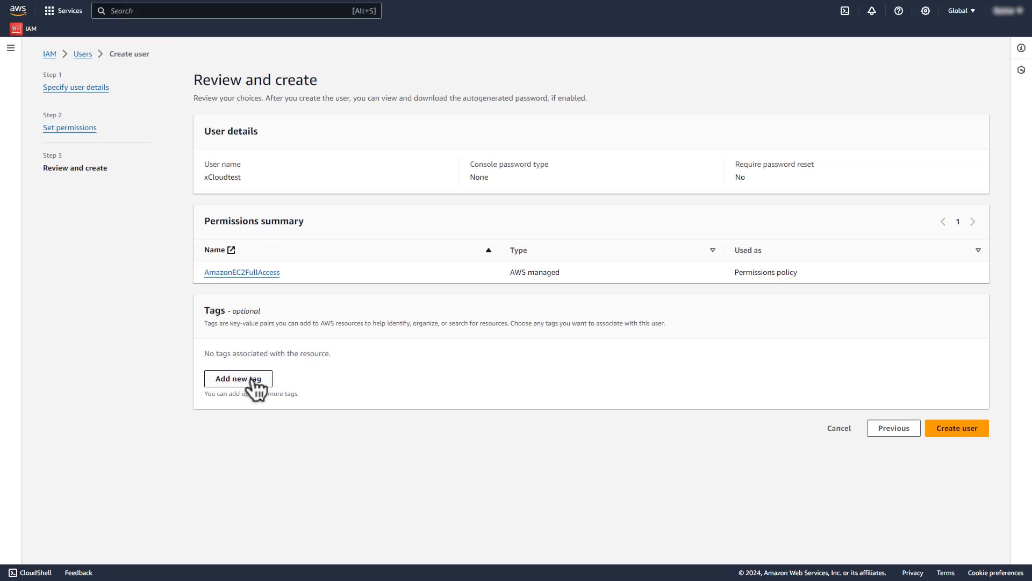
pyautogui.click(957, 431)
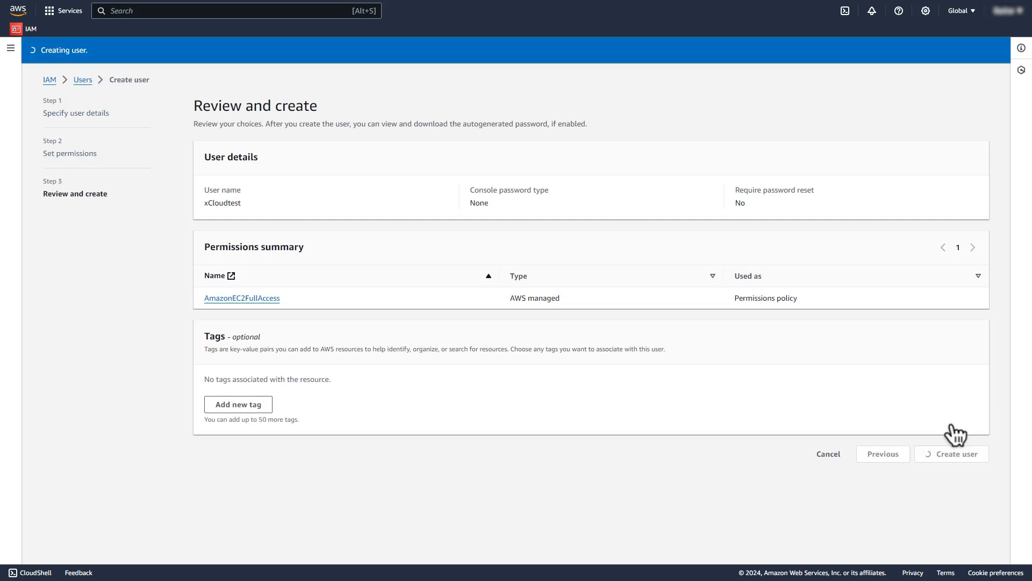
# Step: Start an inline policy for the xCloudtest user and replace its default JSON with the Lightsail permissions code from the documentation
pyautogui.click(239, 359)
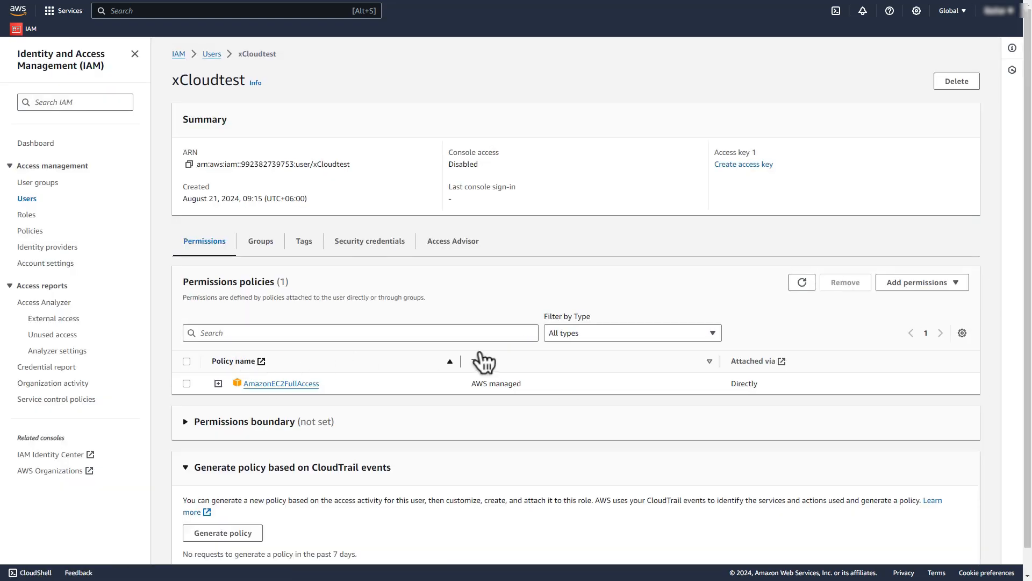
pyautogui.click(957, 284)
pyautogui.click(937, 320)
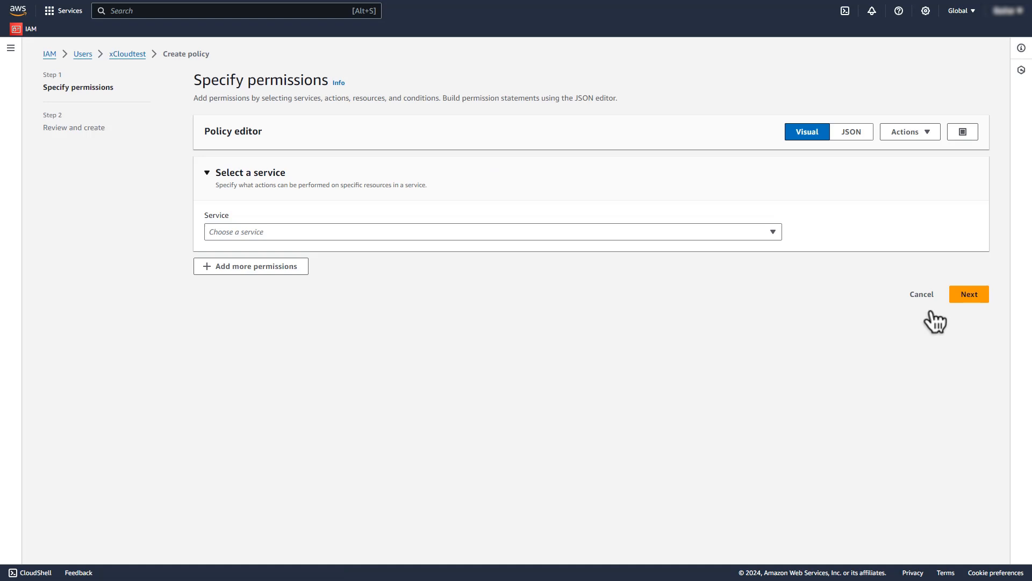
pyautogui.click(859, 133)
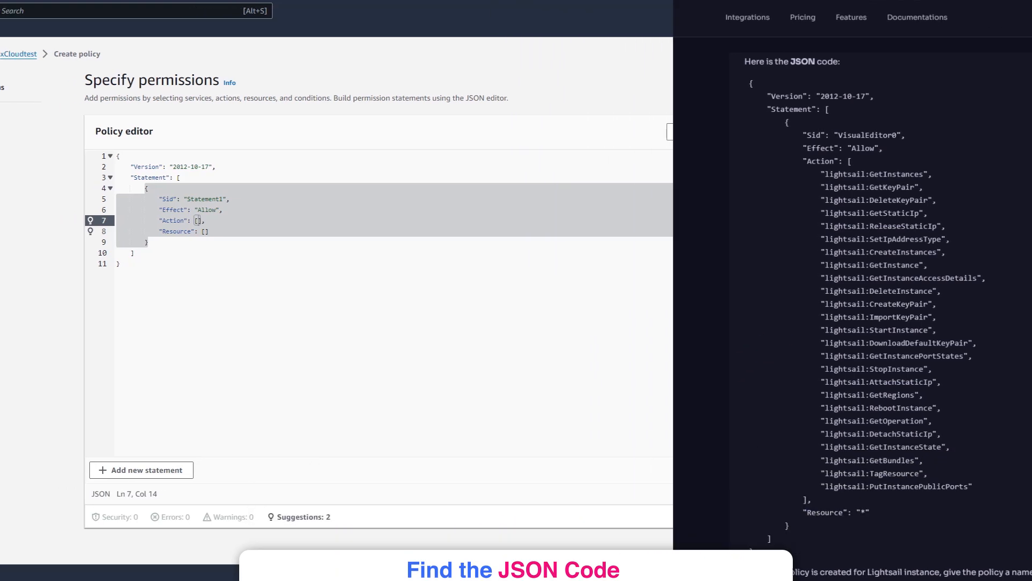
pyautogui.moveTo(297, 276); pyautogui.dragTo(204, 157)
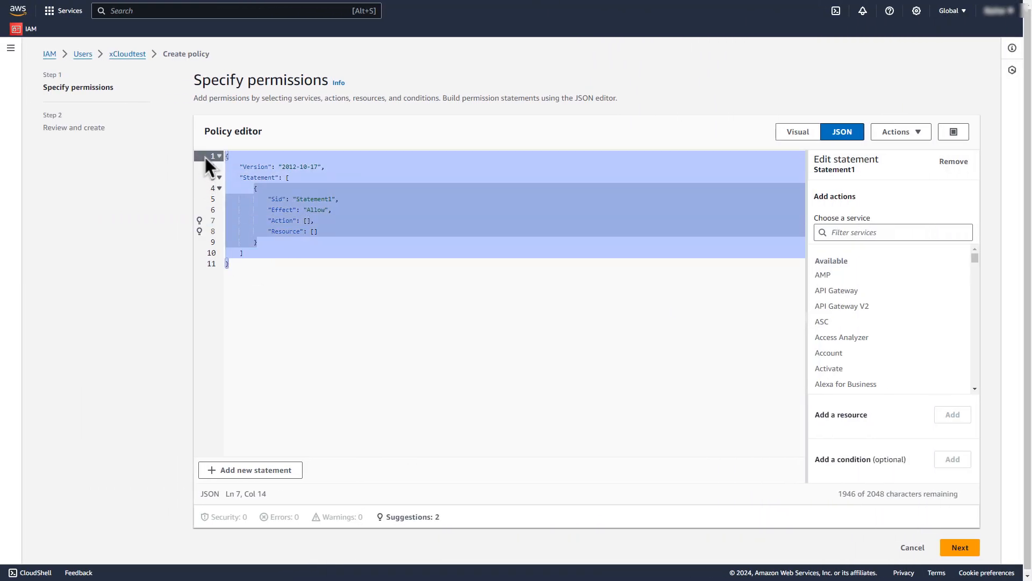
pyautogui.hotkey('ctrl', 'v')
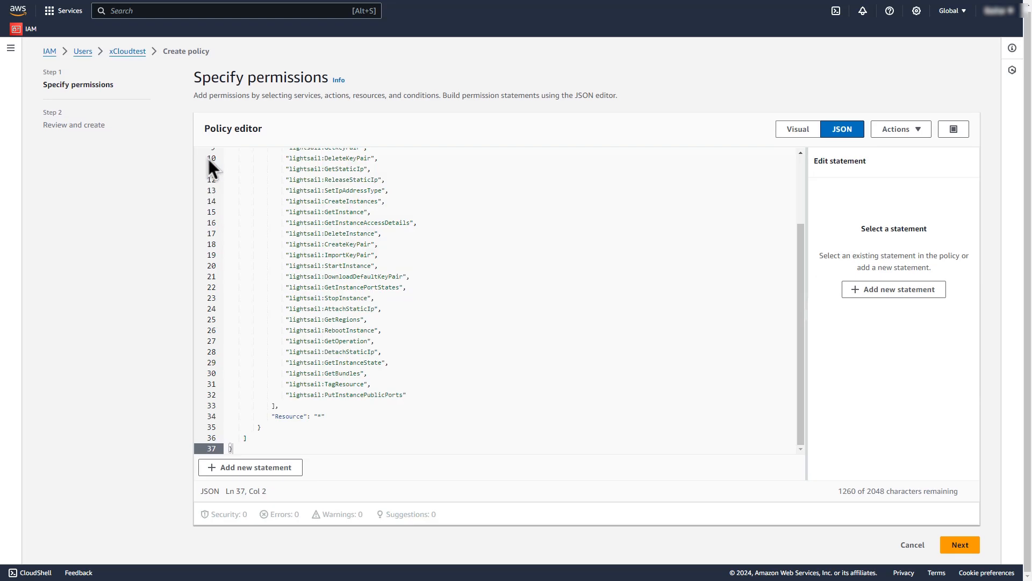
pyautogui.click(960, 545)
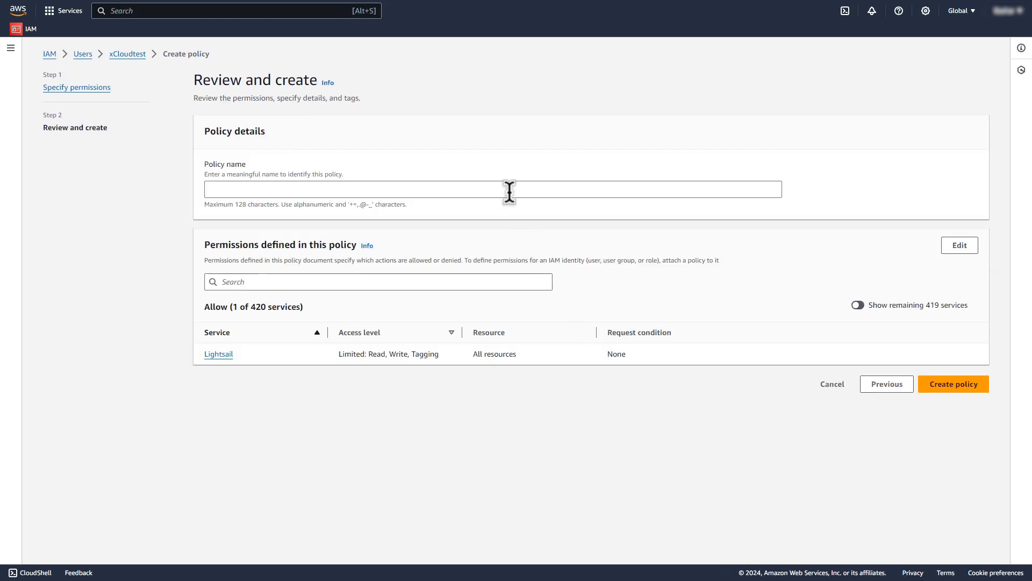
# Step: Name the Lightsail policy AWS_USER and create it
pyautogui.click(509, 189)
pyautogui.write('AWS_USER')
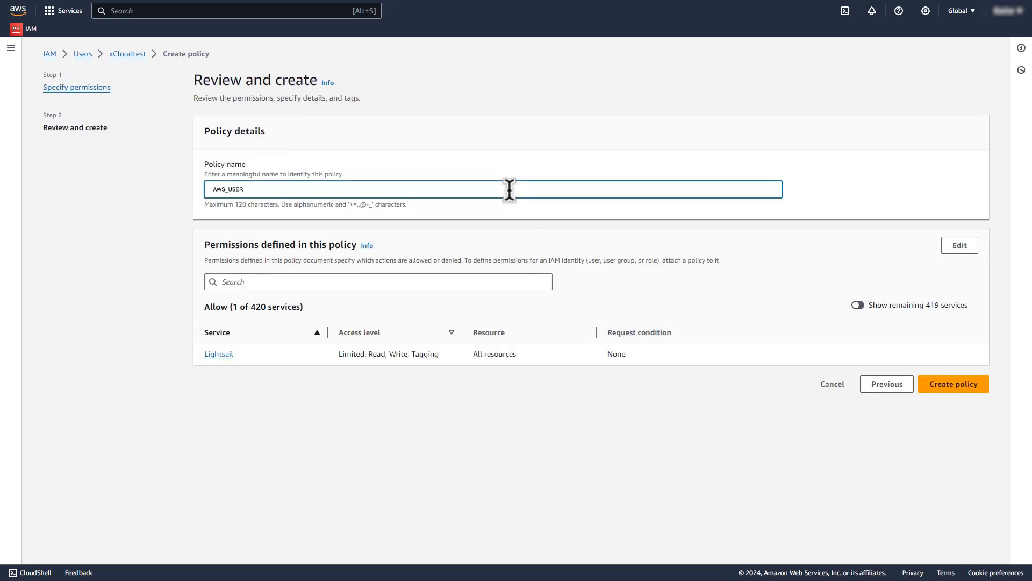
pyautogui.click(936, 386)
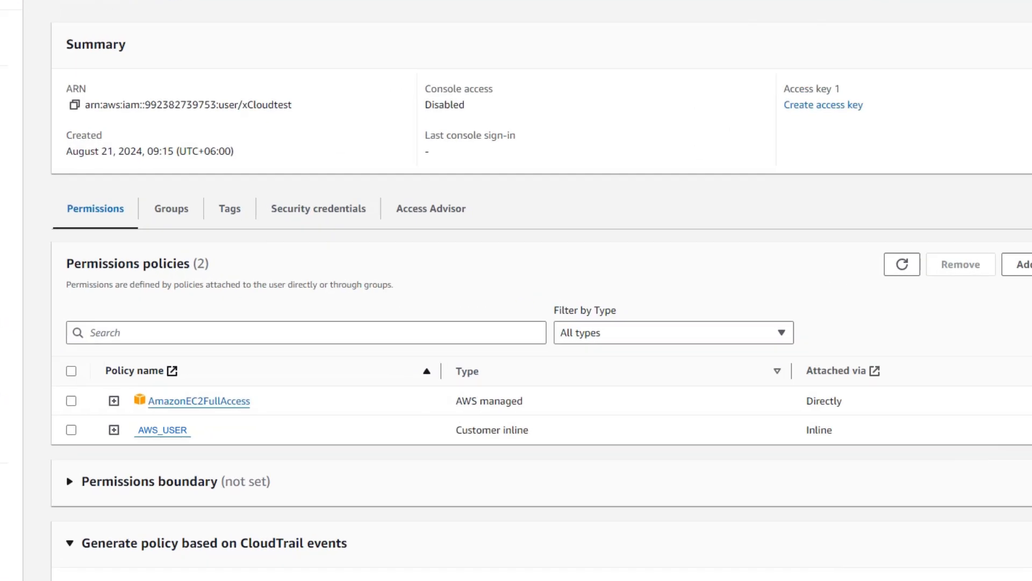
# Step: Create an access key for xCloudtest with the use case Other and the description tag AWS_Credentials
pyautogui.click(824, 105)
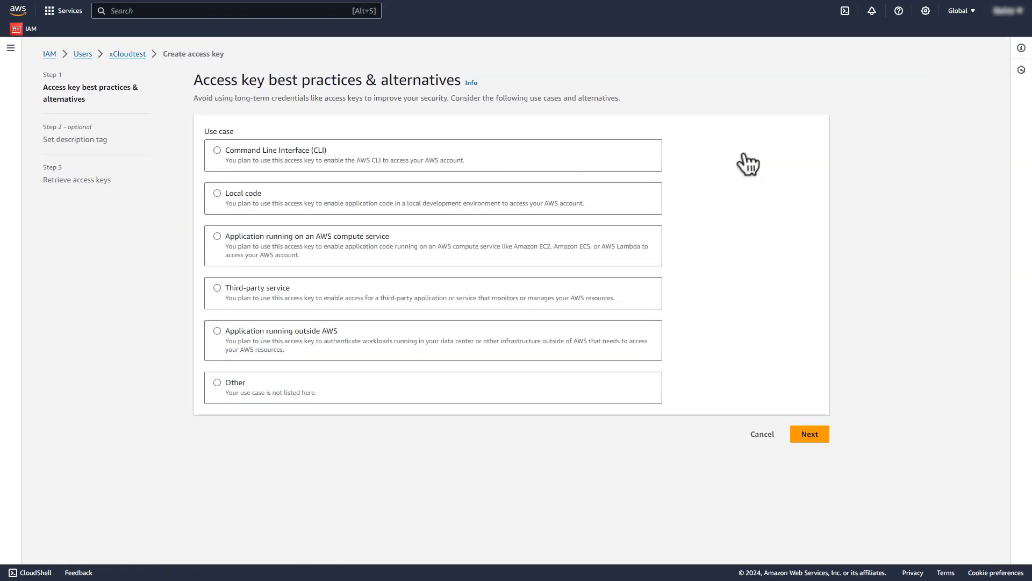
pyautogui.click(234, 384)
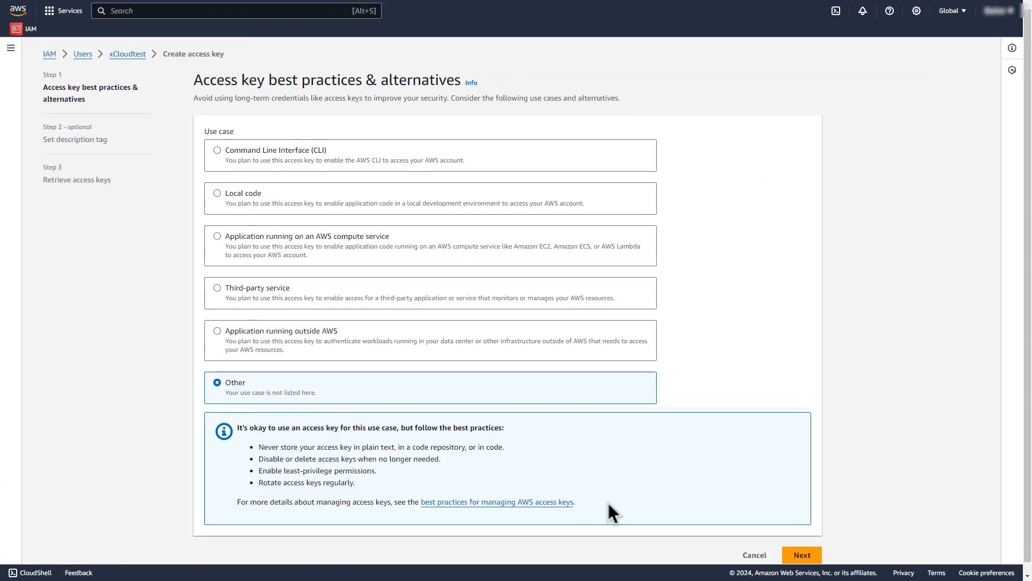
pyautogui.click(821, 555)
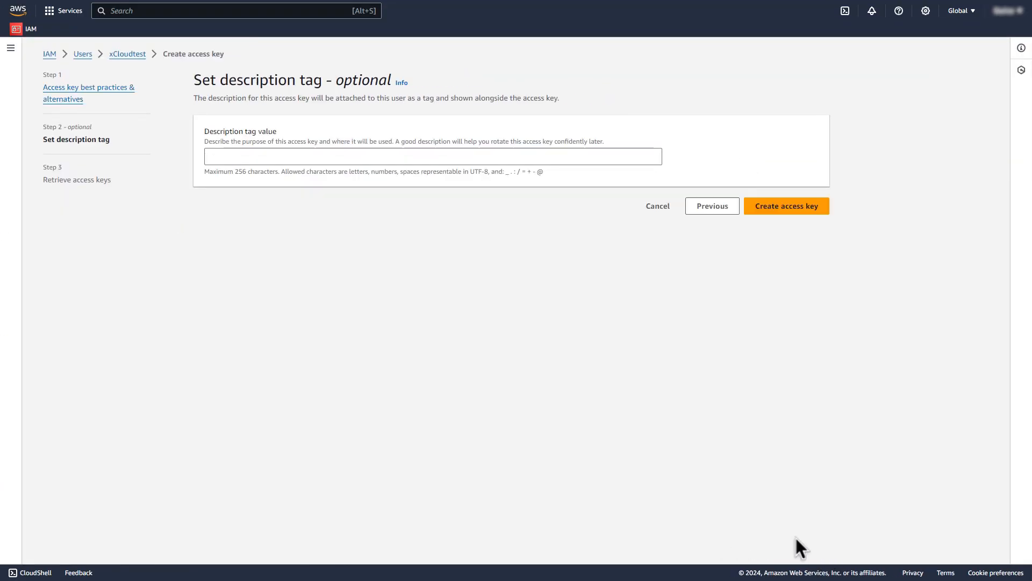
pyautogui.click(508, 155)
pyautogui.hotkey('ctrl', 'v')
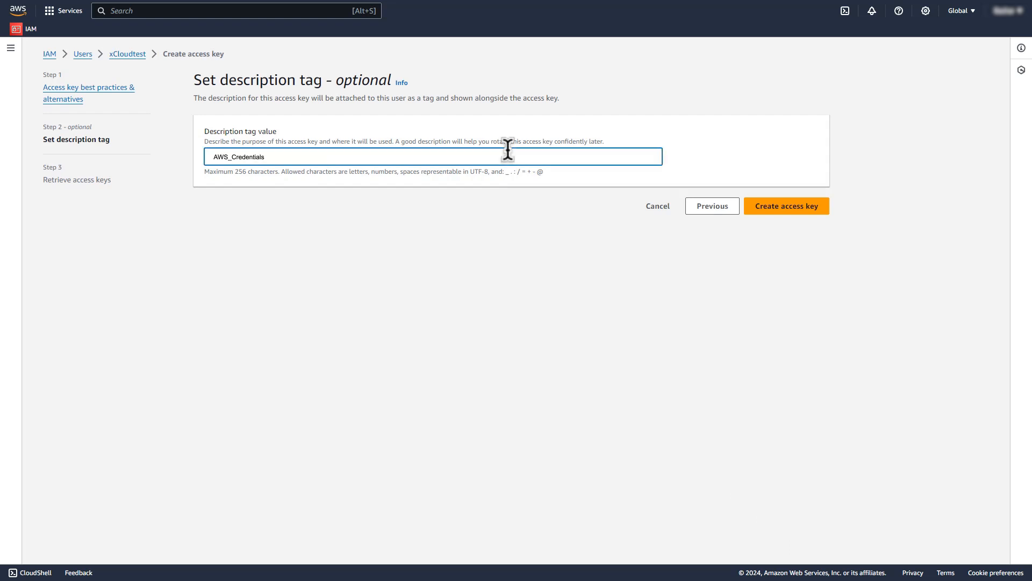
pyautogui.click(779, 207)
pyautogui.click(519, 214)
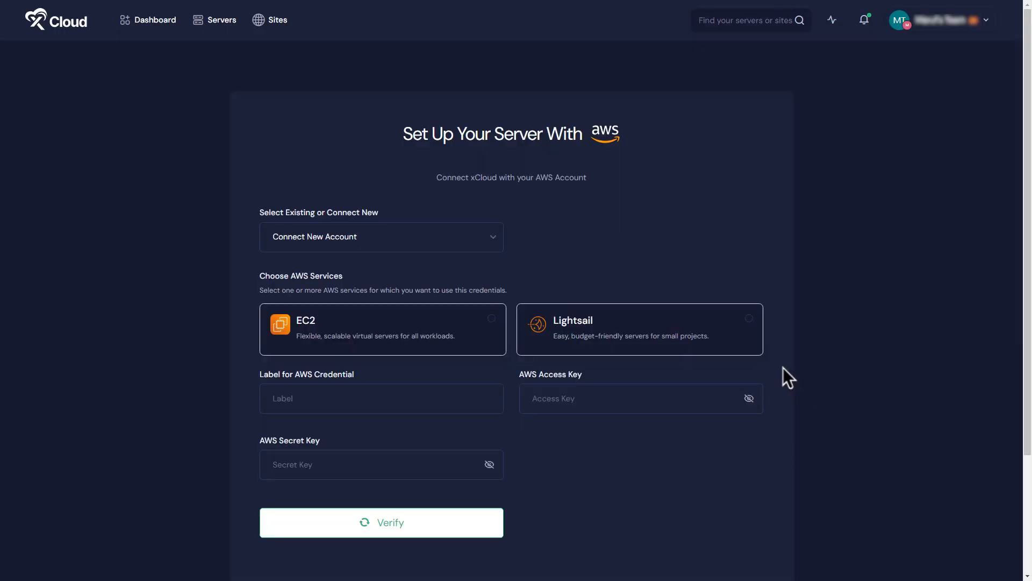
# Step: Back in xCloud's AWS server setup, choose both EC2 and Lightsail and label the credential AWS Test
pyautogui.click(494, 319)
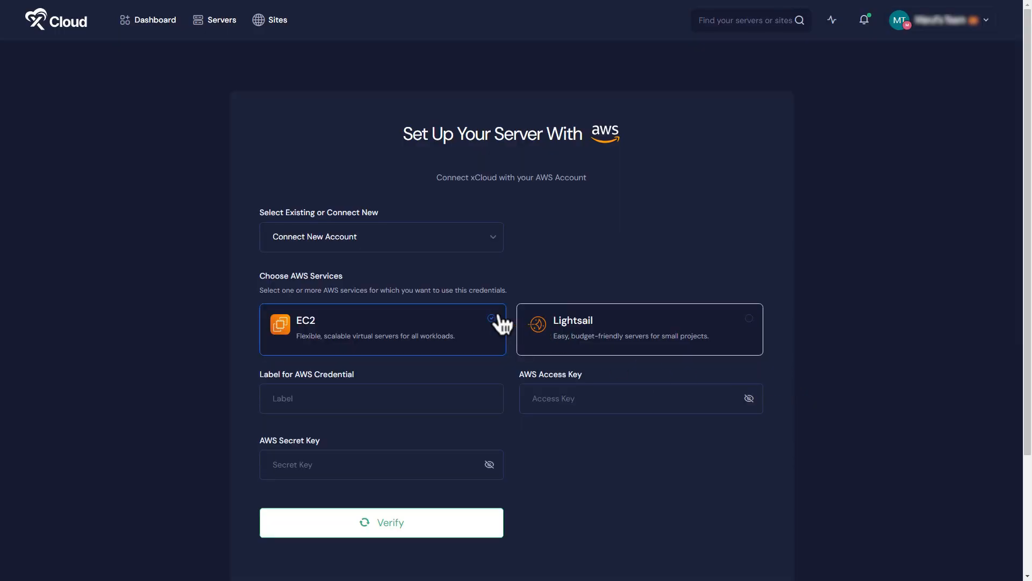
pyautogui.click(744, 317)
pyautogui.click(421, 399)
pyautogui.write('AWS Test')
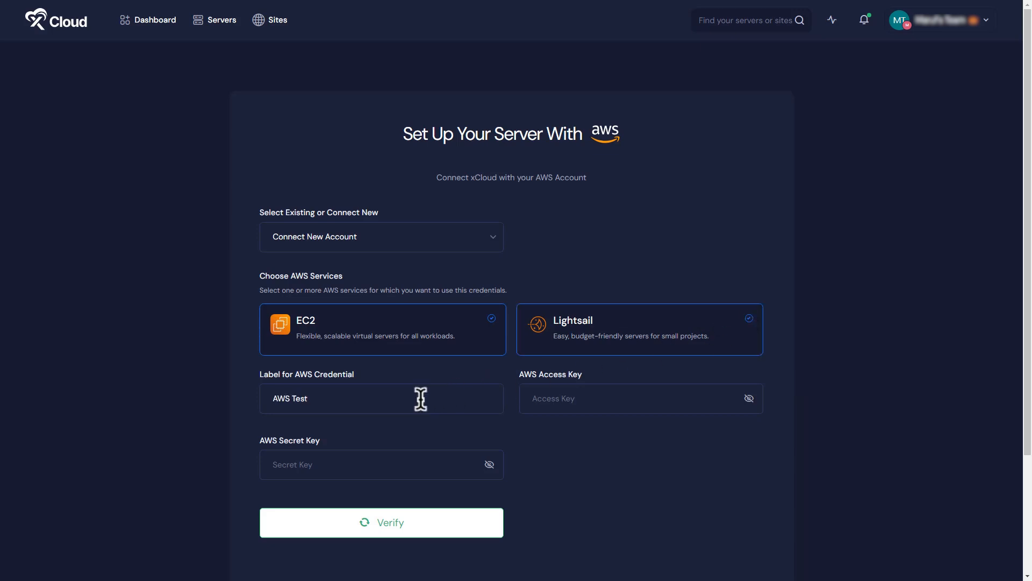
# Step: Fill in the AWS access key and the AWS secret key of the new IAM user
pyautogui.click(726, 399)
pyautogui.hotkey('ctrl', 'v')
pyautogui.click(321, 461)
pyautogui.hotkey('ctrl', 'v')
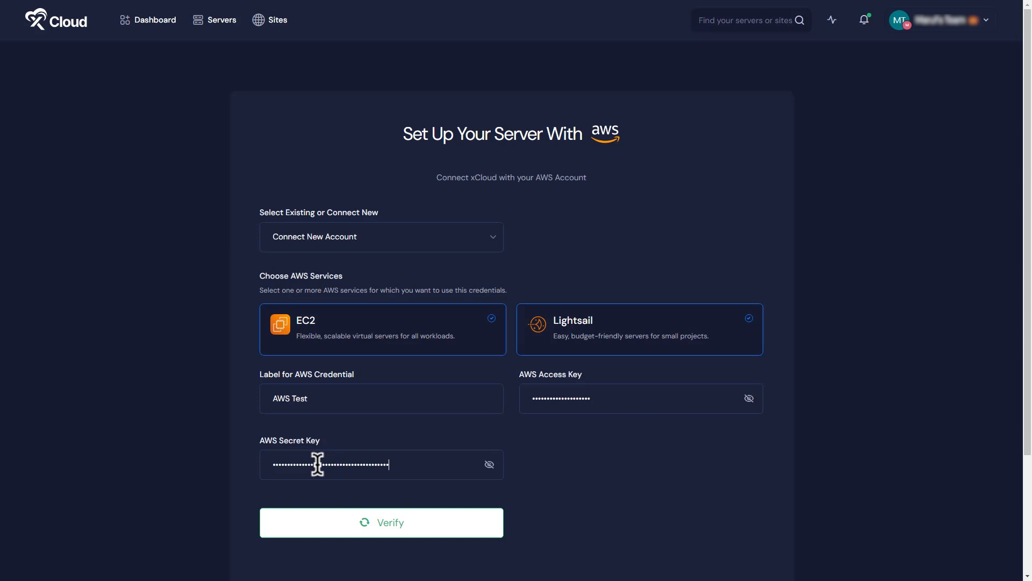
# Step: Verify the entered AWS credentials and name the new server xCloud test AWS
pyautogui.click(473, 535)
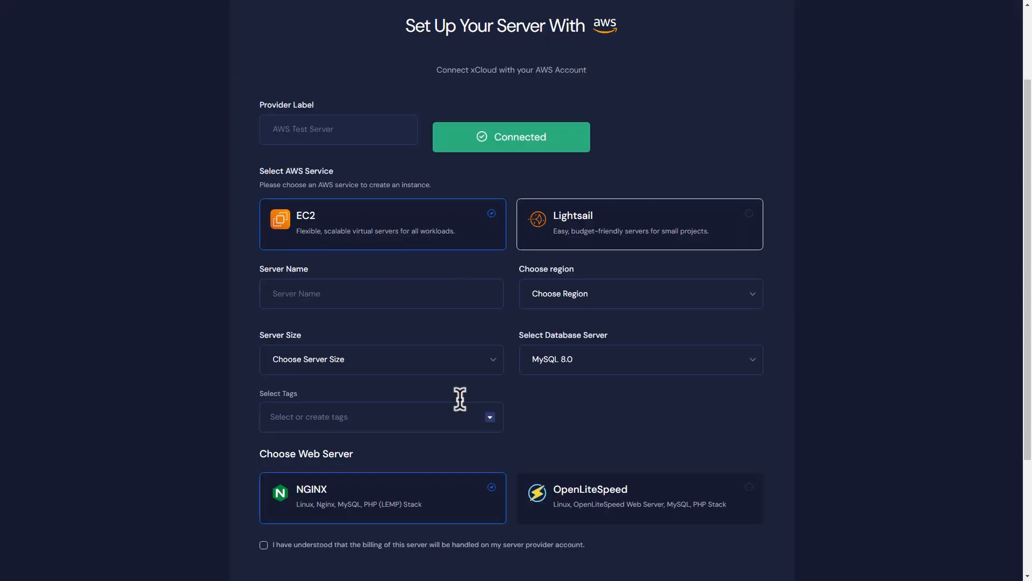
pyautogui.write('xCloud test AWS')
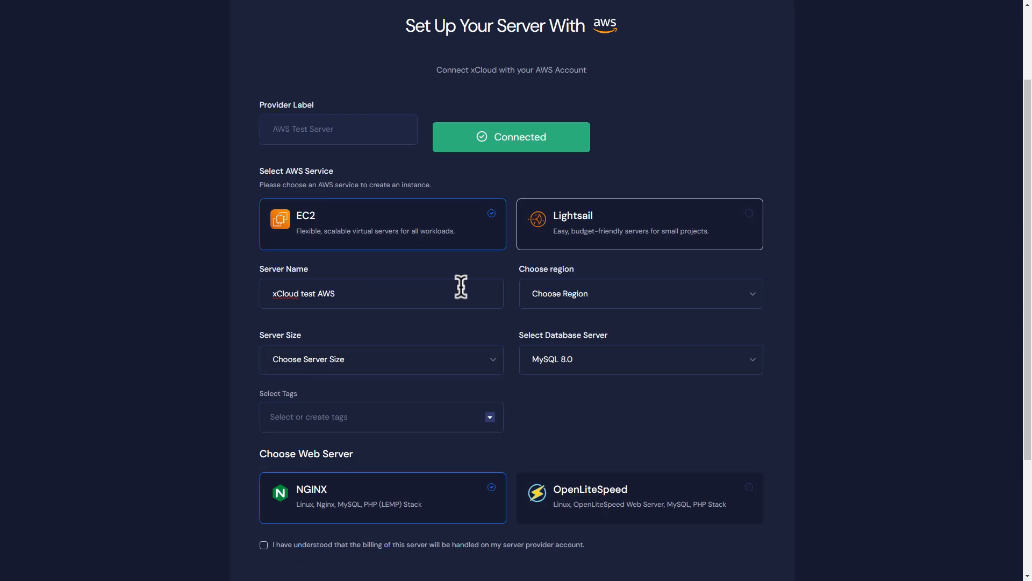
# Step: Set the region to London, United Kingdom (eu-west-2), first for EC2 and again after switching the AWS service to Lightsail
pyautogui.click(654, 304)
pyautogui.click(610, 360)
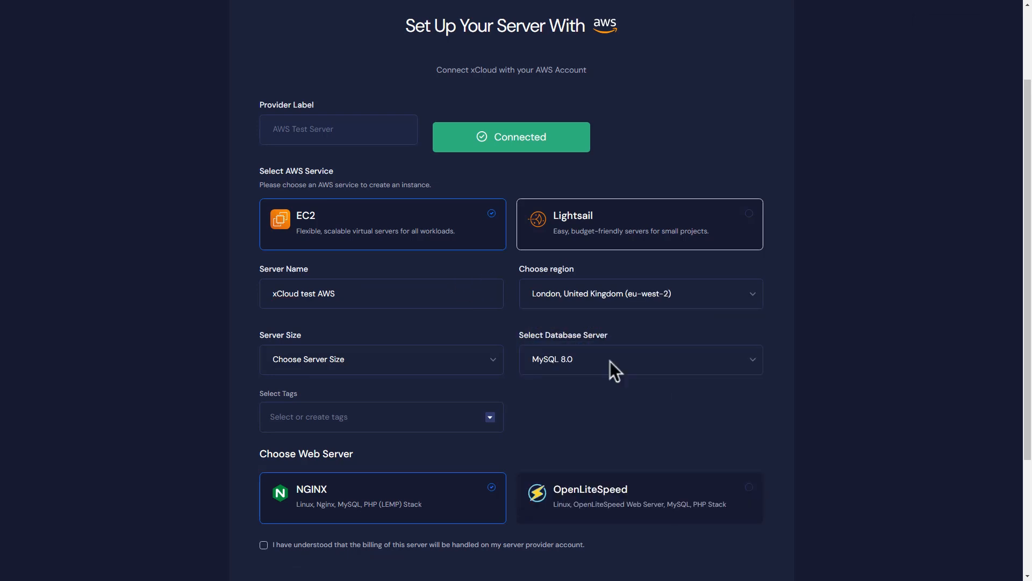
pyautogui.click(723, 231)
pyautogui.click(708, 298)
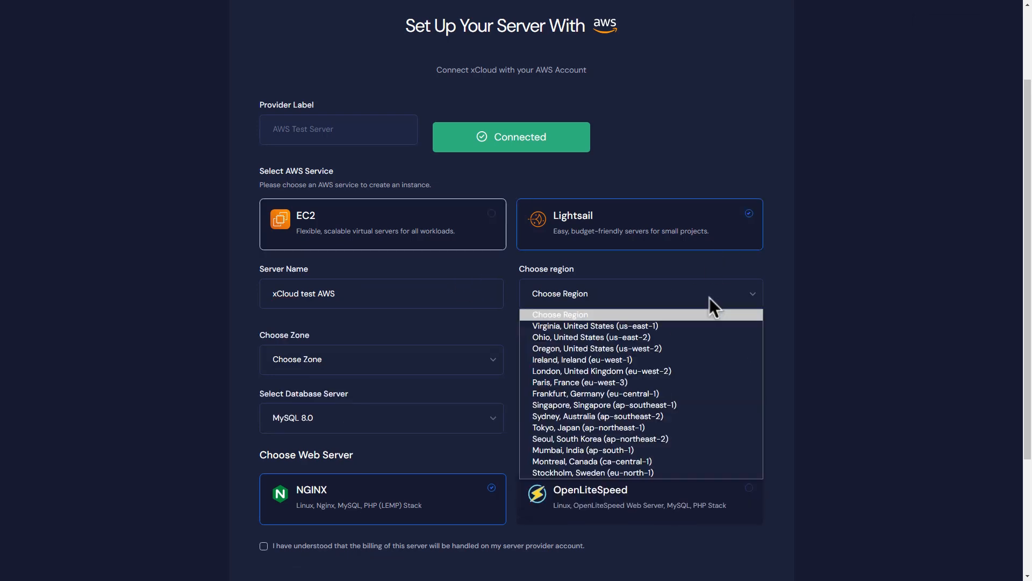
pyautogui.click(608, 369)
# Step: Choose zone eu-west-2a and the $5 Nano server size (2 vCPU, 0.5 GB RAM, 20 GB Disk), keeping MySQL 8.0 as the database server
pyautogui.click(474, 355)
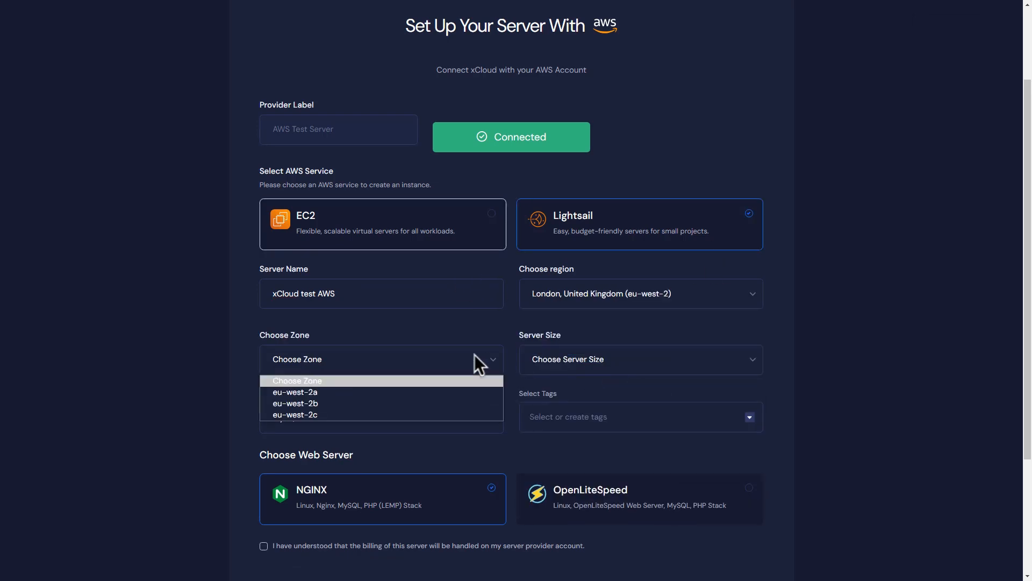
pyautogui.click(363, 392)
pyautogui.click(647, 350)
pyautogui.click(643, 391)
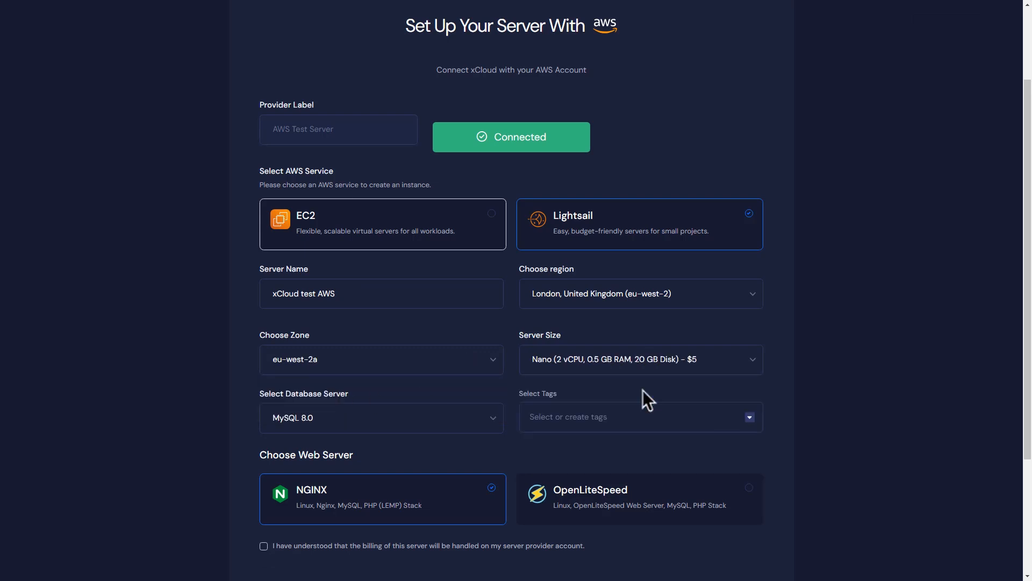
pyautogui.click(485, 427)
pyautogui.click(485, 427)
# Step: Accept that the server's billing is handled on the server provider account and start the server setup
pyautogui.scroll(-2, 484, 427)
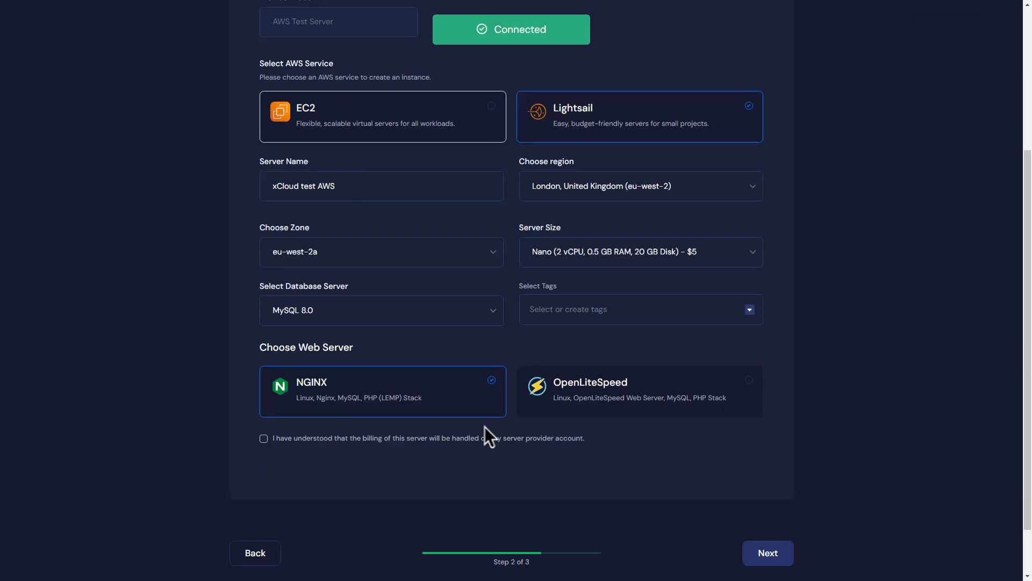
pyautogui.click(263, 438)
pyautogui.click(768, 554)
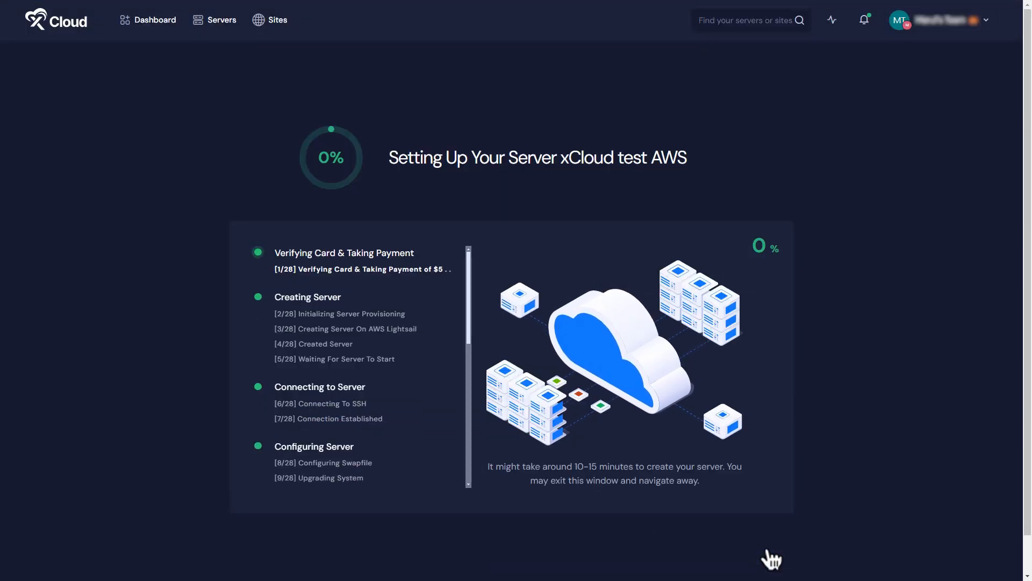
pyautogui.scroll(-1, 772, 560)
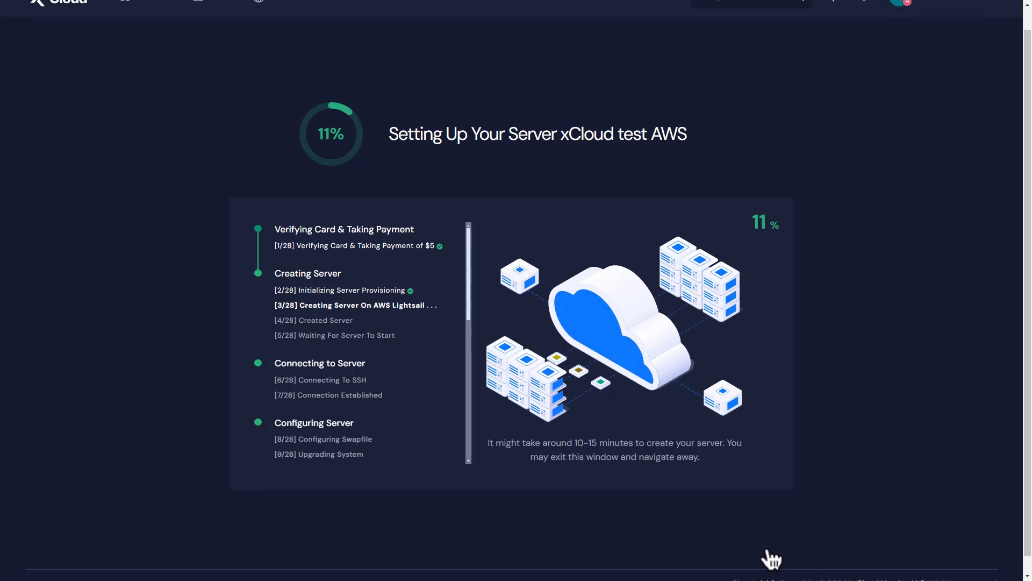